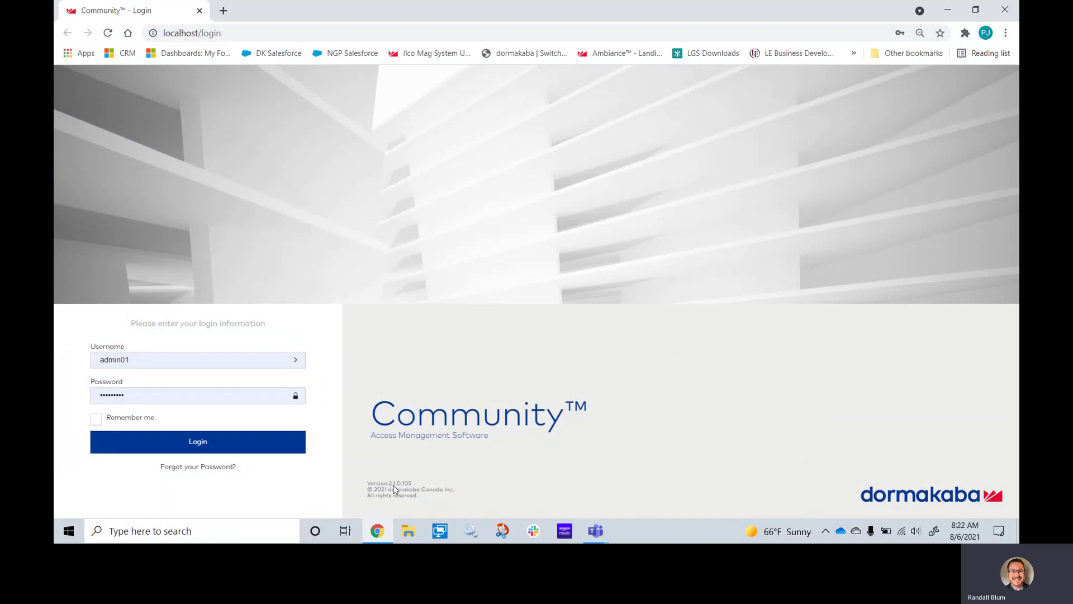
Log in as the administrator and dismiss the resident access points notice
left_click(259, 449)
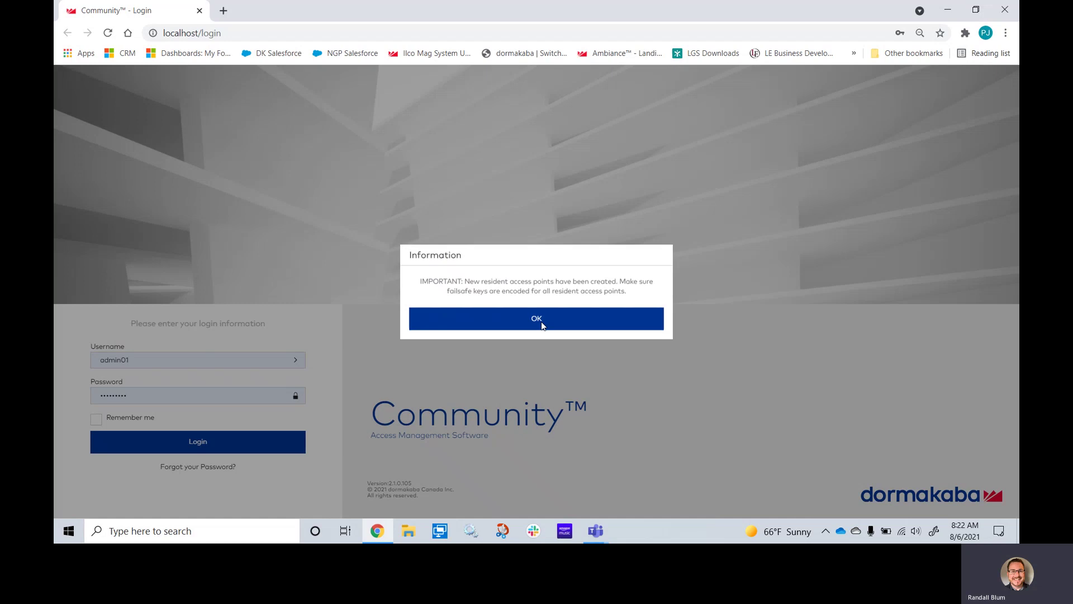
left_click(542, 325)
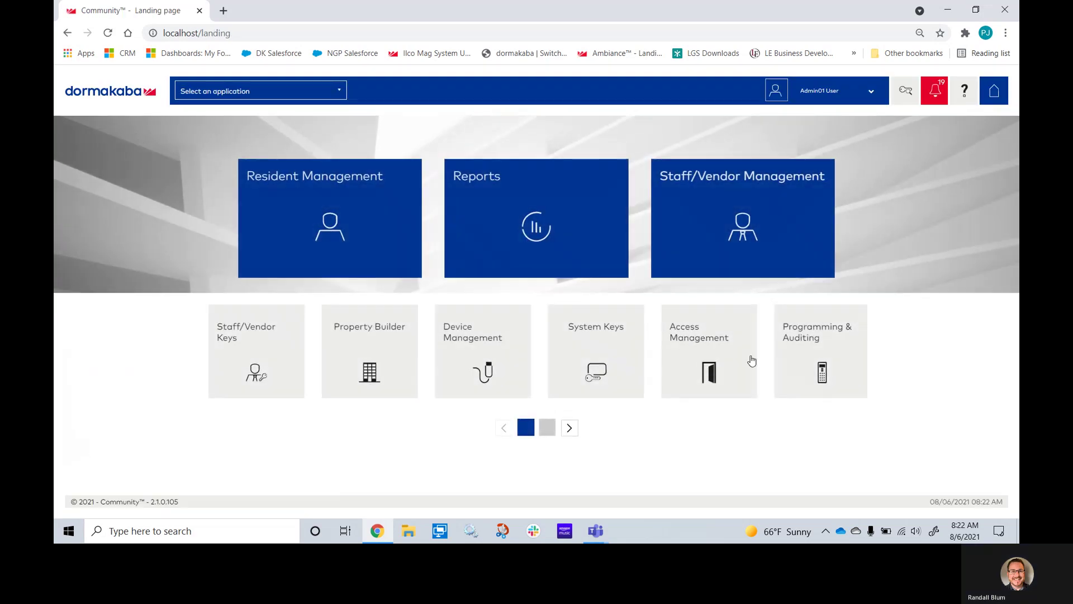
Open Credential Management from the Access Management area
left_click(705, 369)
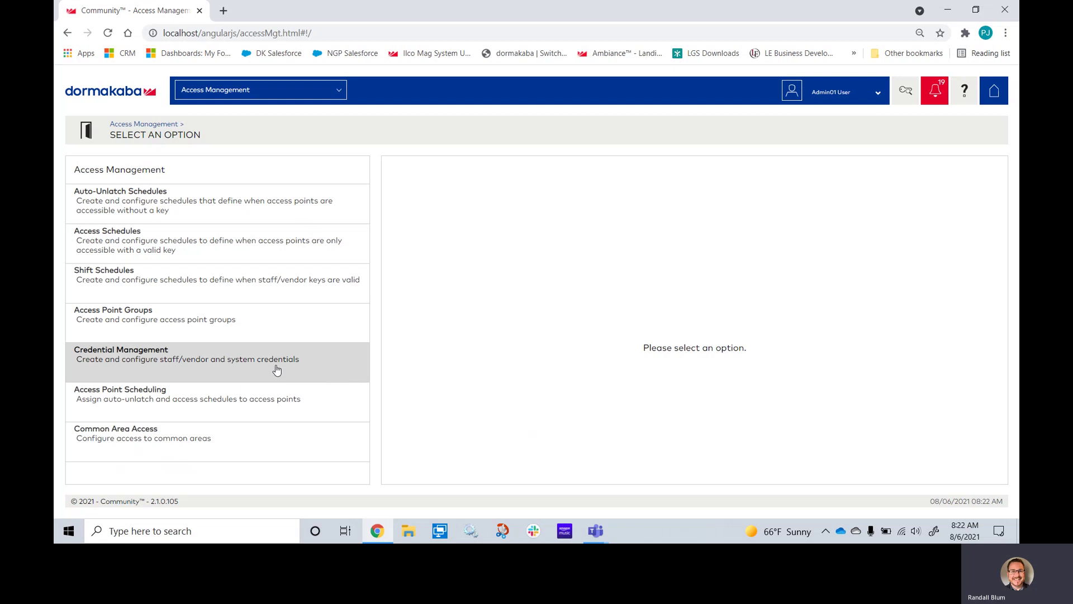
left_click(171, 364)
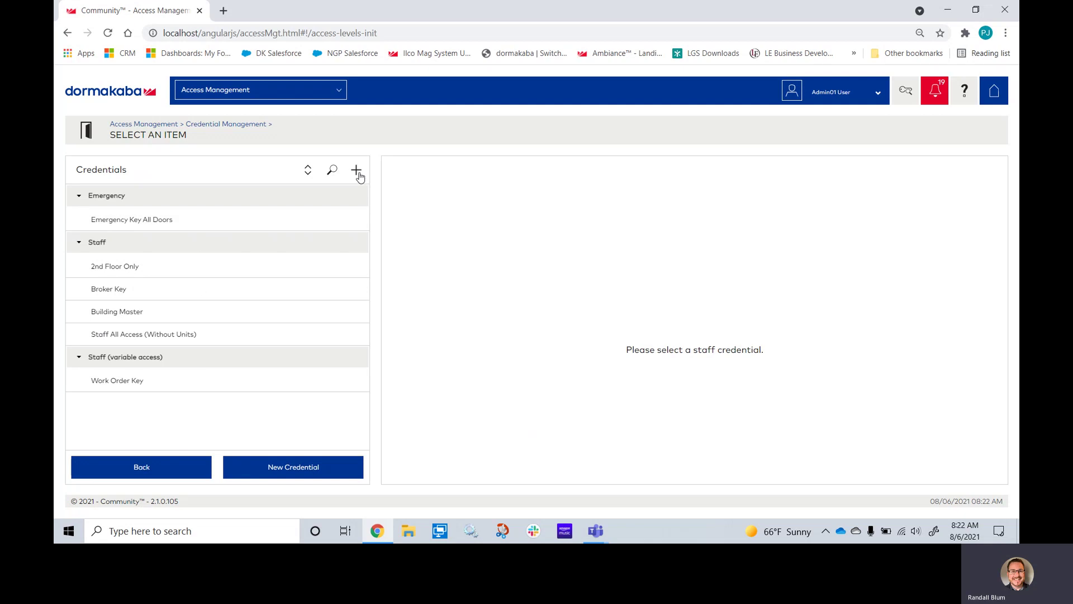
Start a new credential named '3rd Floor Master' and confirm its class is Staff
left_click(299, 470)
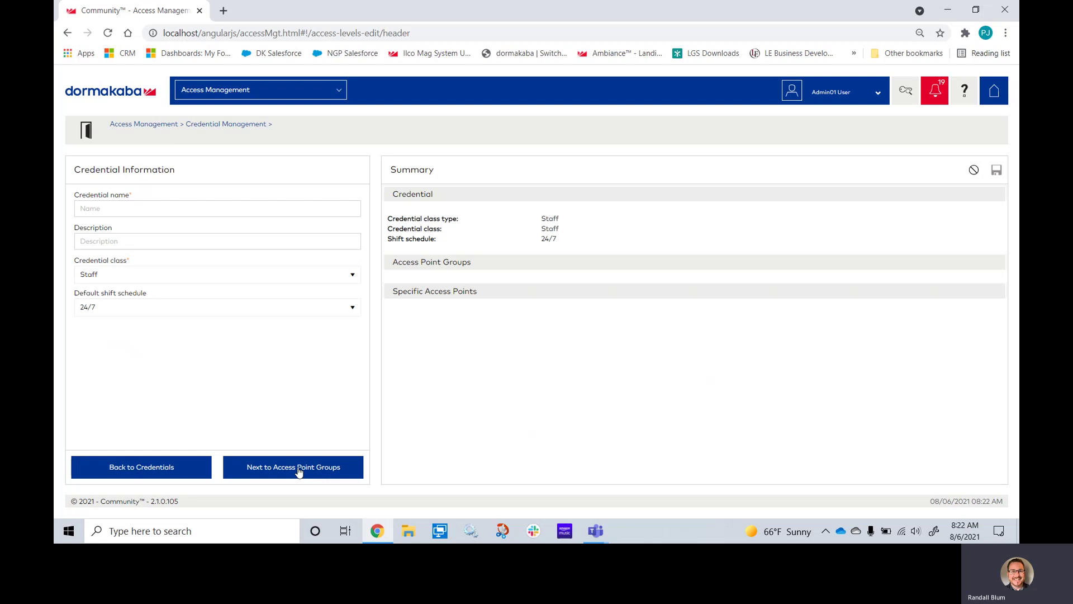
left_click(219, 209)
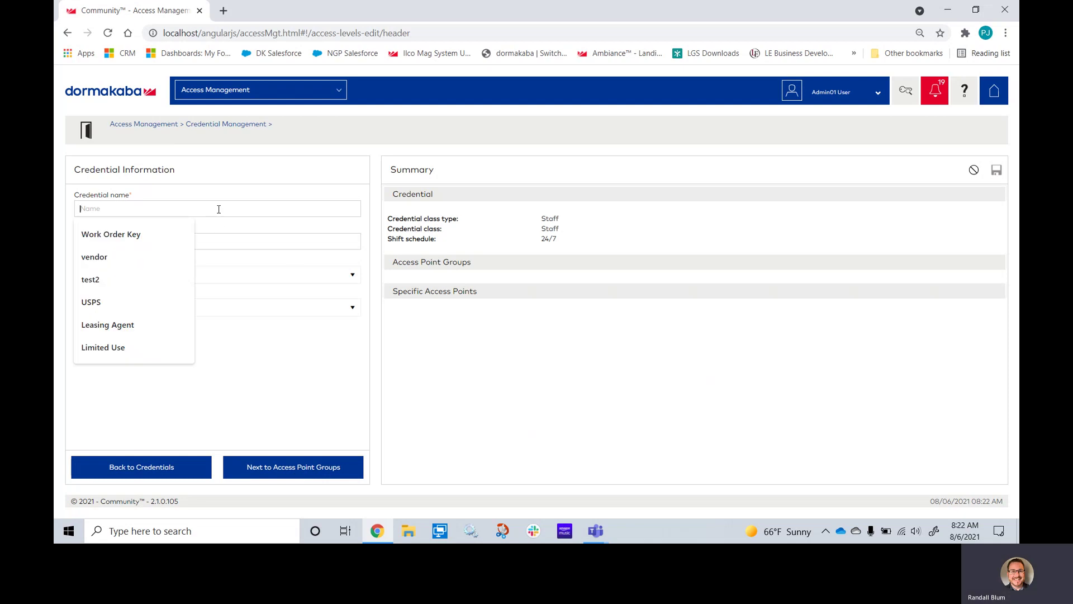
type("3")
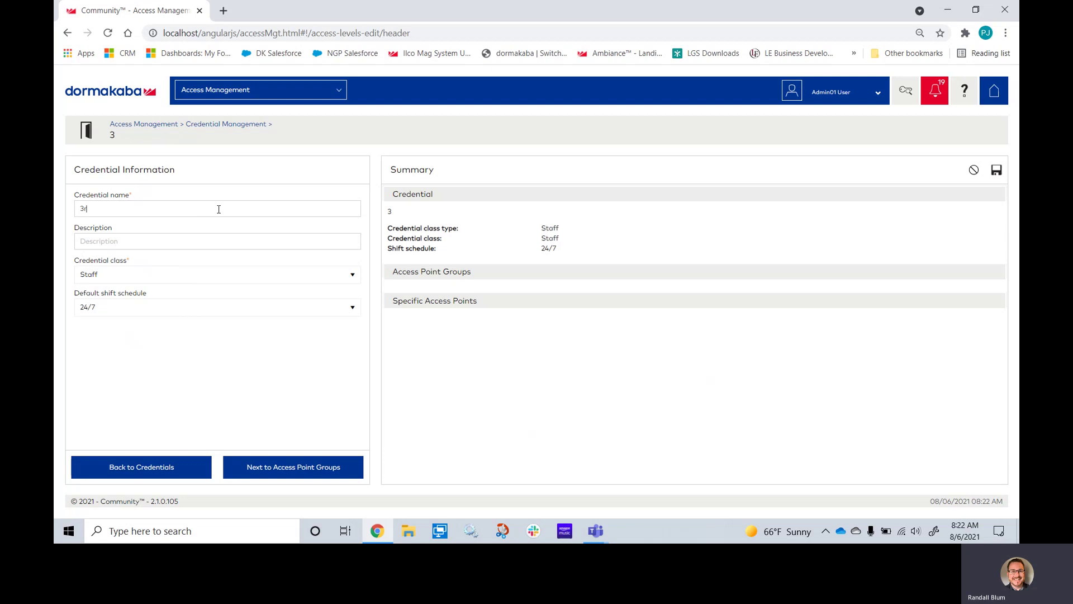
type("rd Floor Mo")
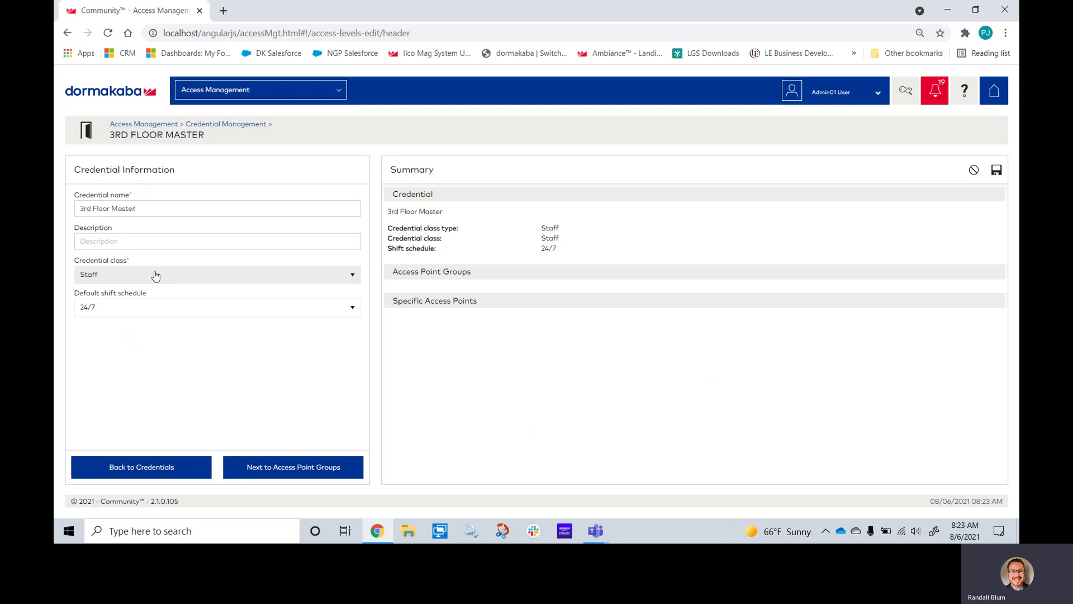
left_click(352, 275)
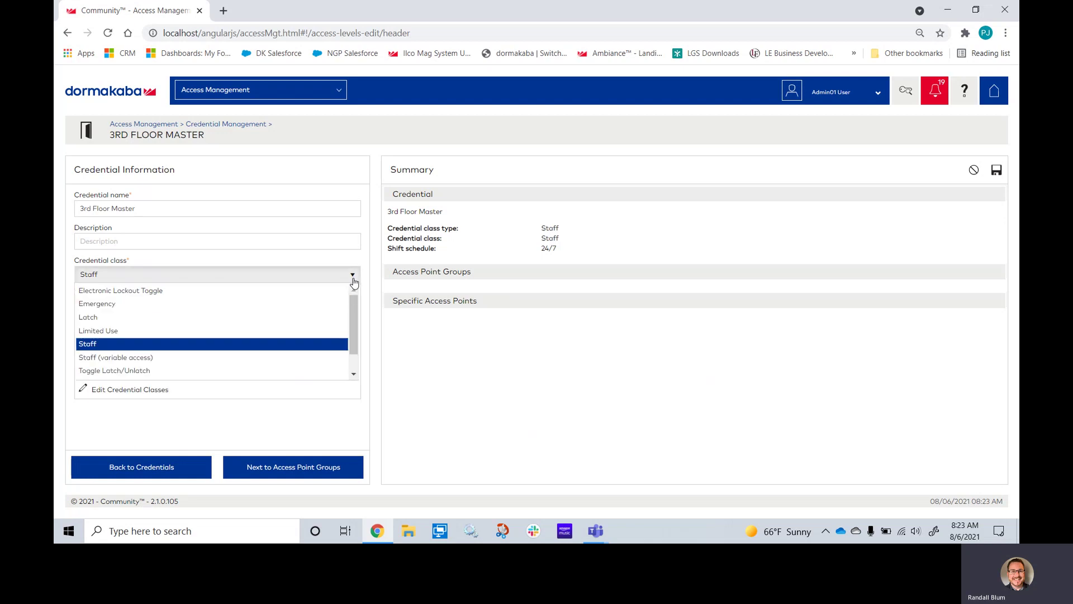
scroll(356, 335, "down", 1)
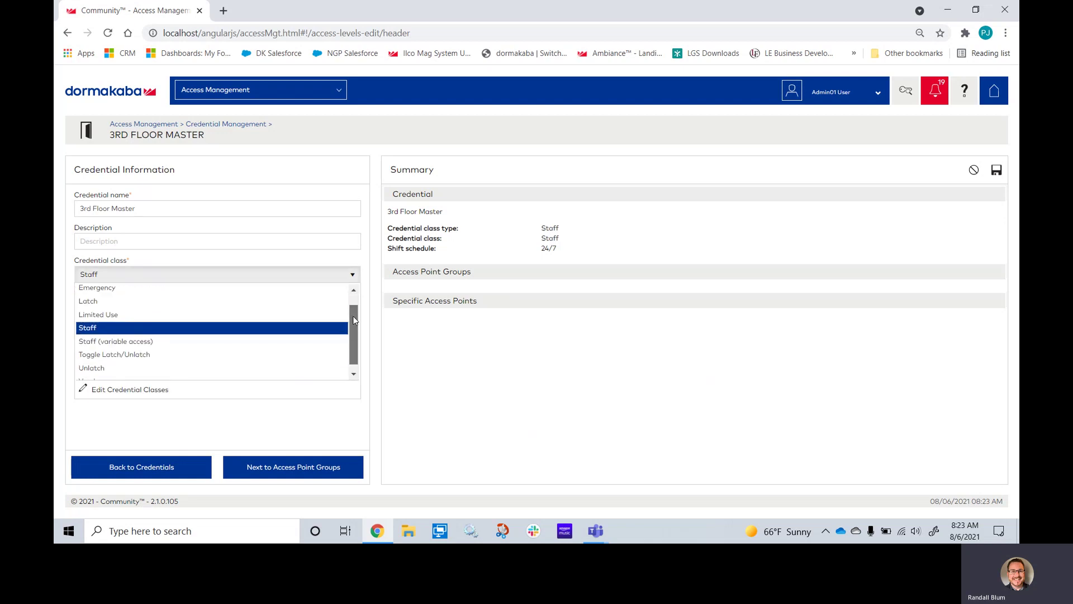
scroll(357, 335, "up", 1)
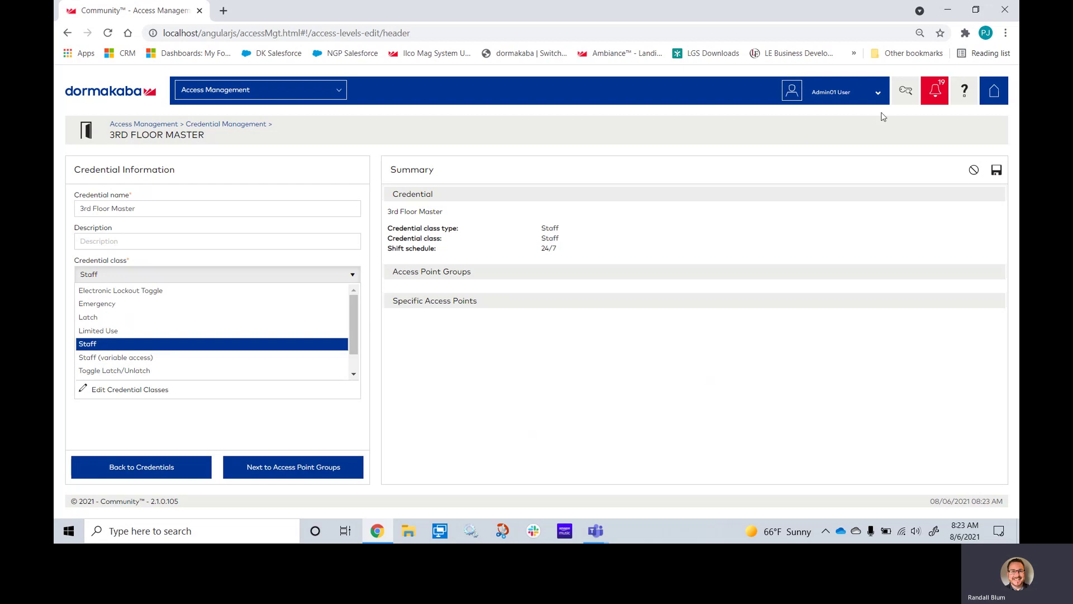
left_click(967, 101)
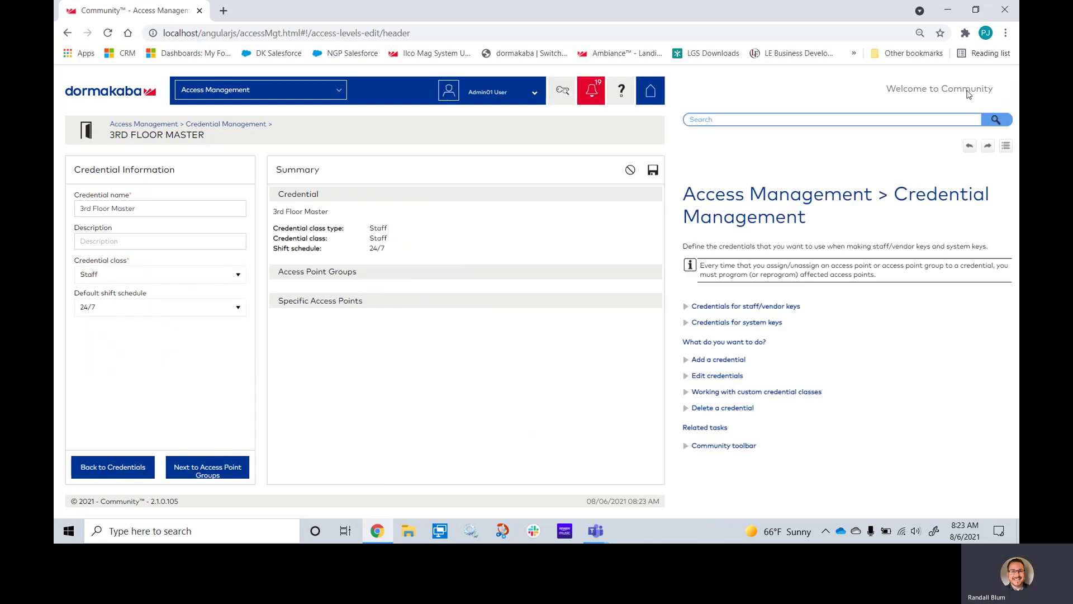
left_click(621, 94)
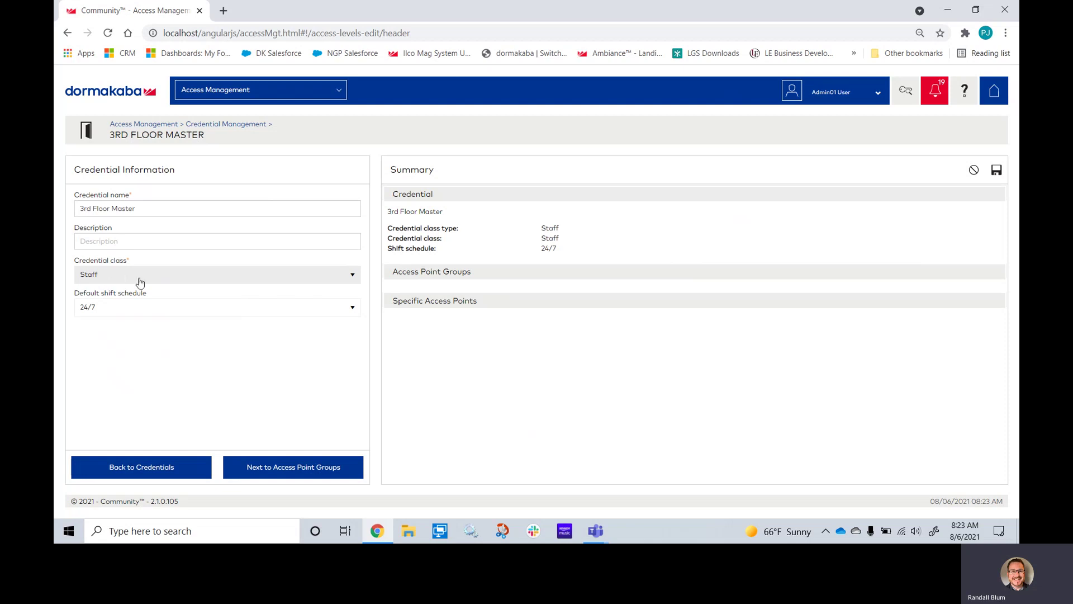
Assign only the FLOOR3 access points 301, 302, 303 and 304 to the credential
left_click(256, 474)
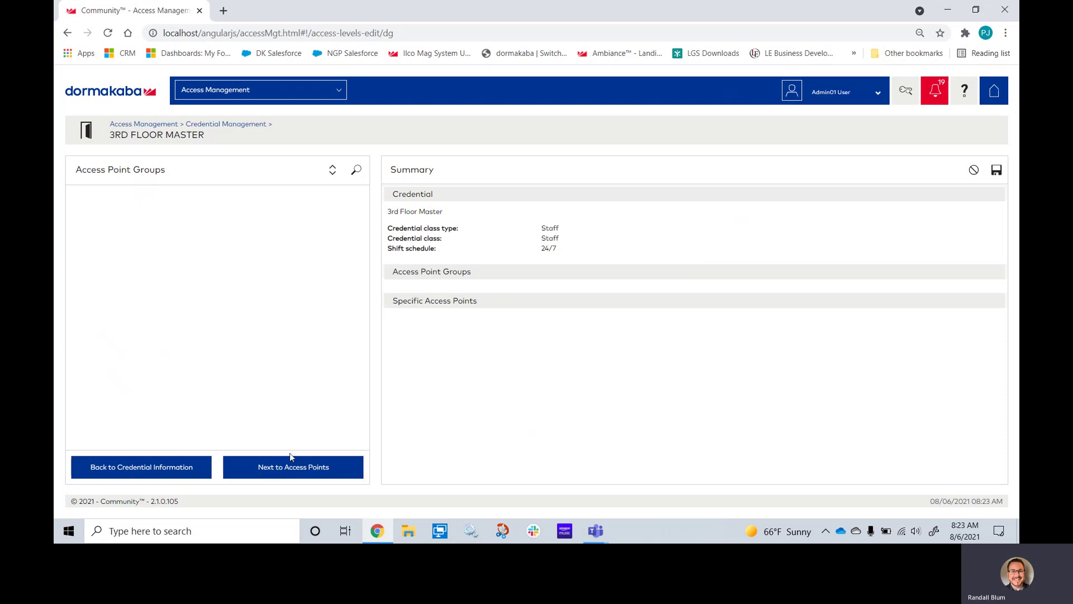
left_click(293, 467)
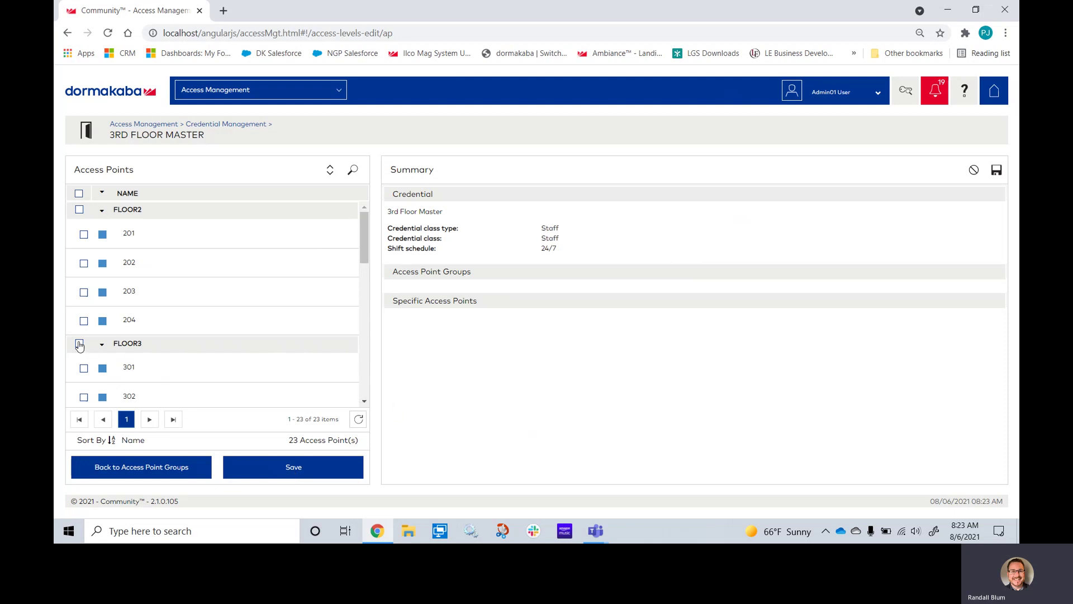
left_click(78, 344)
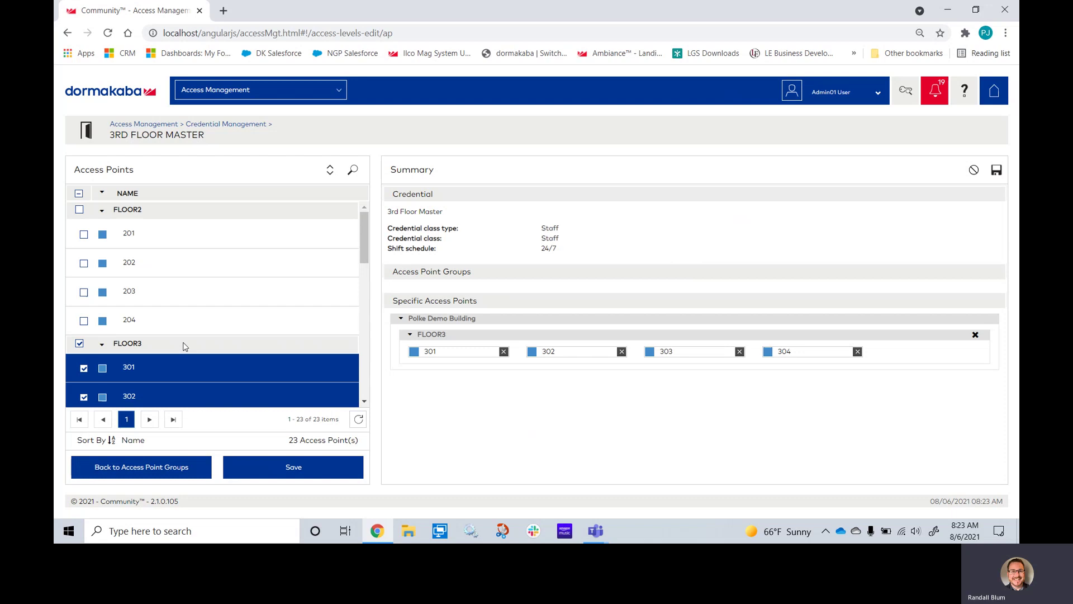
left_click(78, 194)
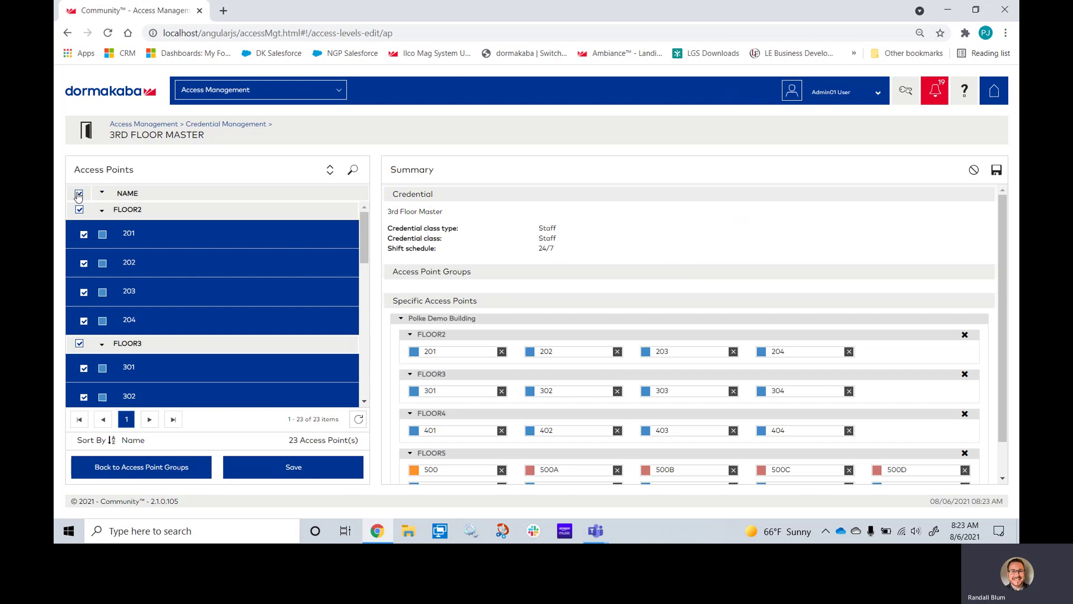
left_click(78, 194)
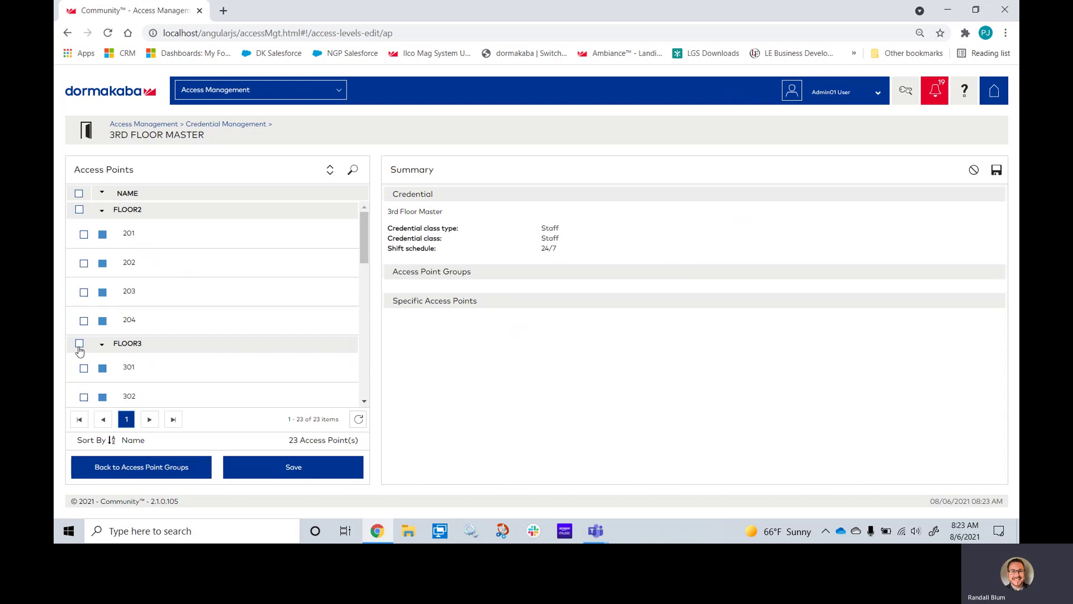
left_click(80, 343)
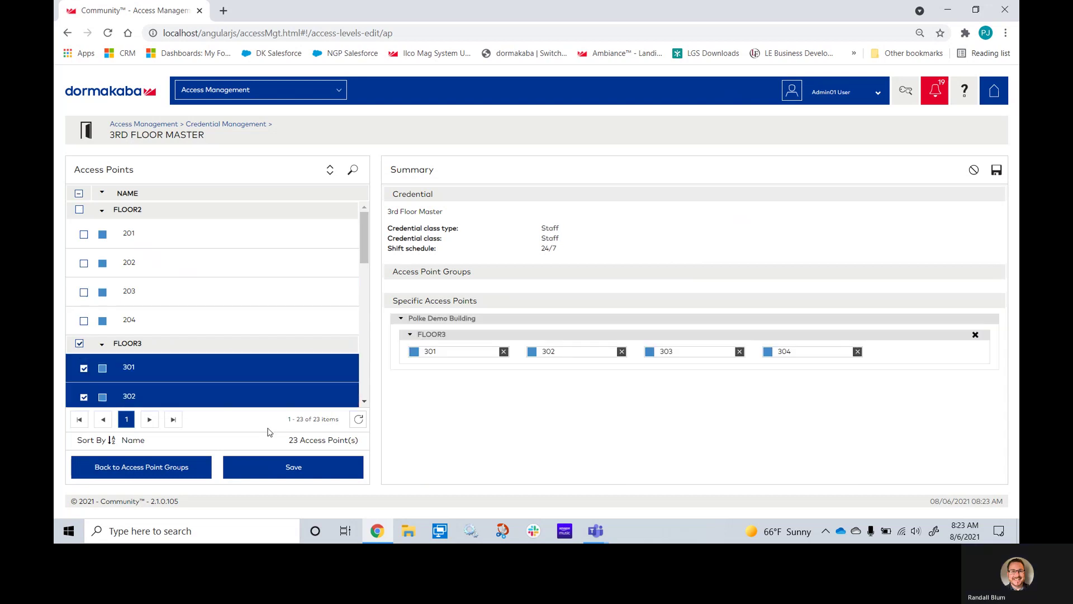
Save the 3rd Floor Master credential and go to the Common Area Access profiles
left_click(273, 478)
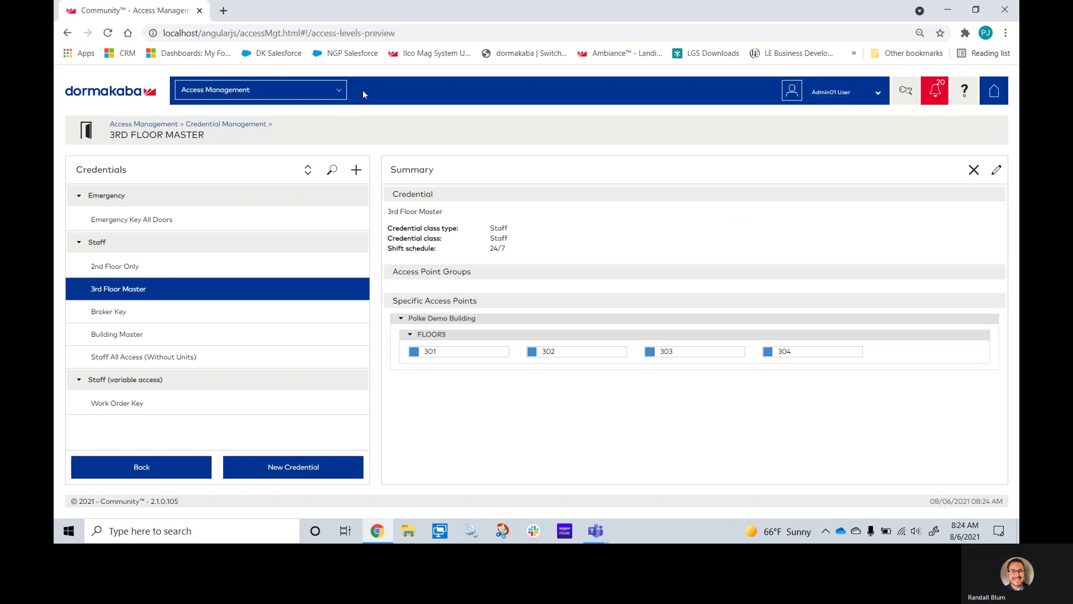
left_click(995, 91)
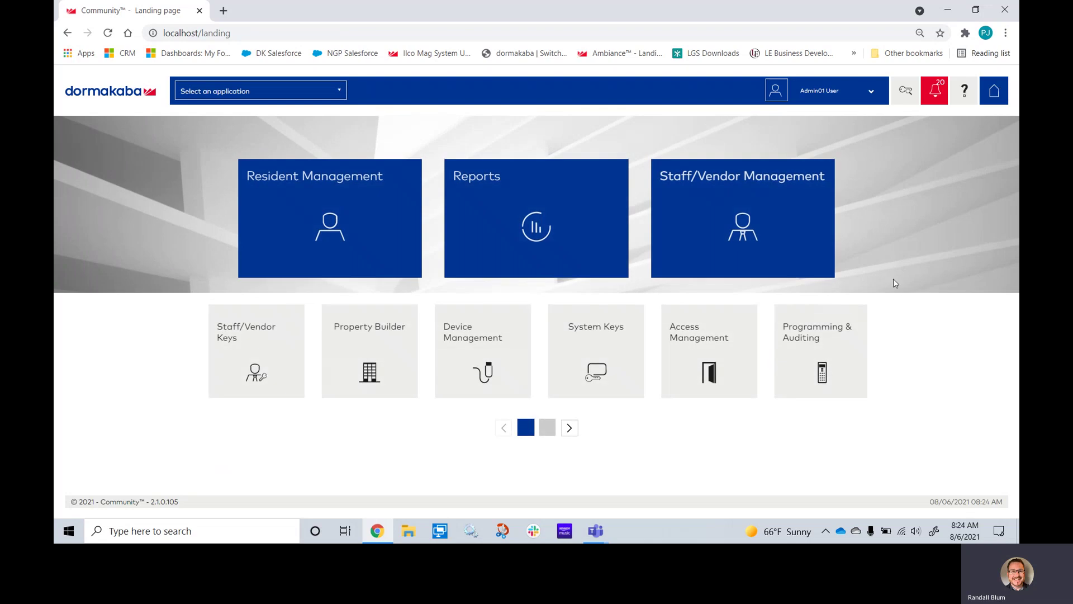
left_click(707, 351)
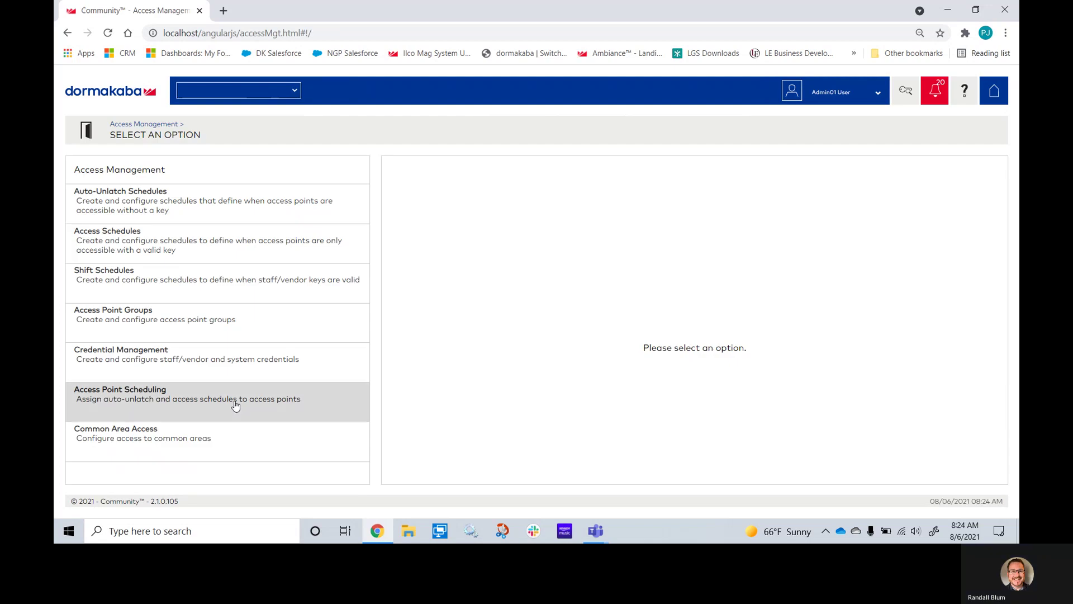
left_click(111, 442)
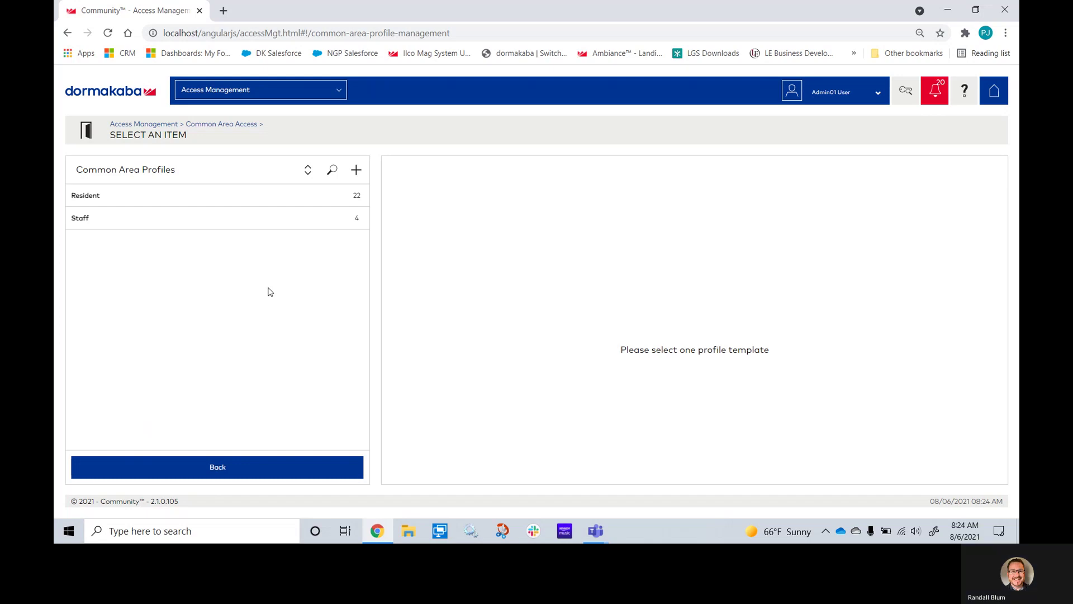
left_click(223, 218)
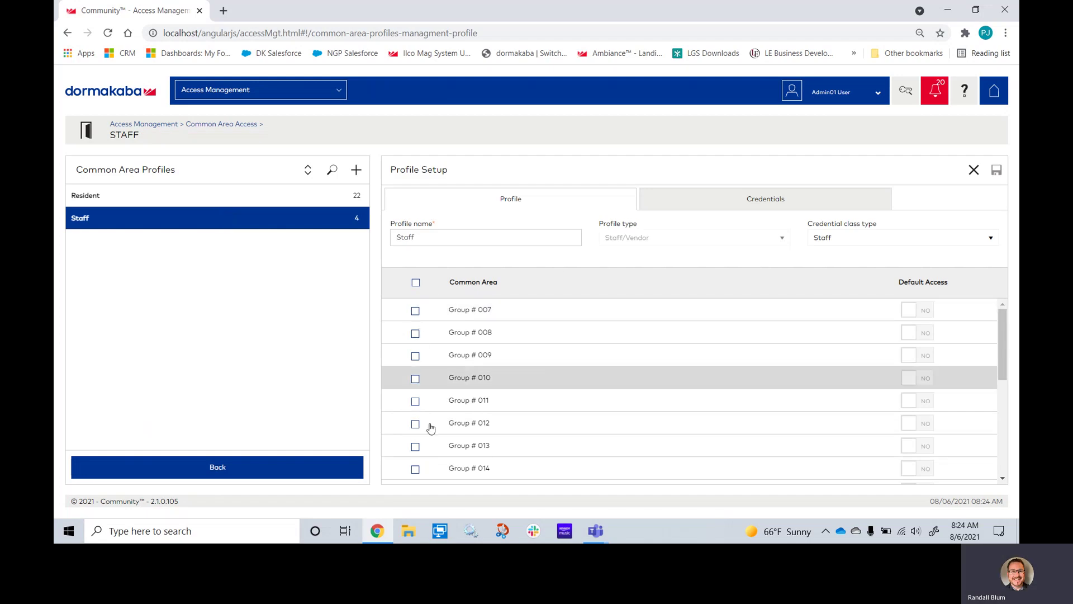
left_click_drag(1004, 360, 1004, 455)
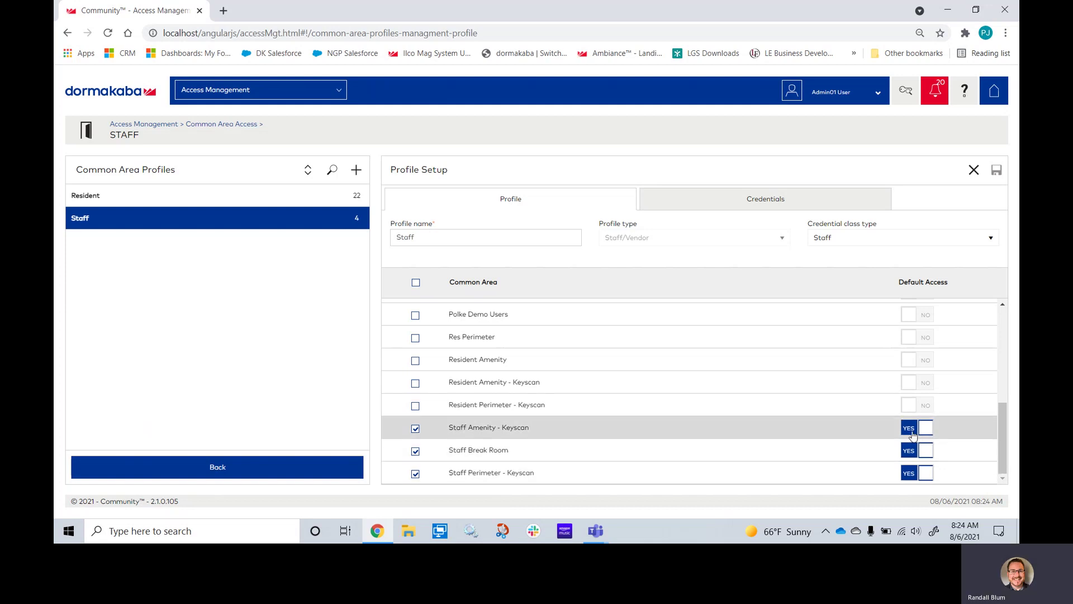
Add 3rd Floor Master to the Staff profile's credentials and save, bringing it to 5
left_click(808, 205)
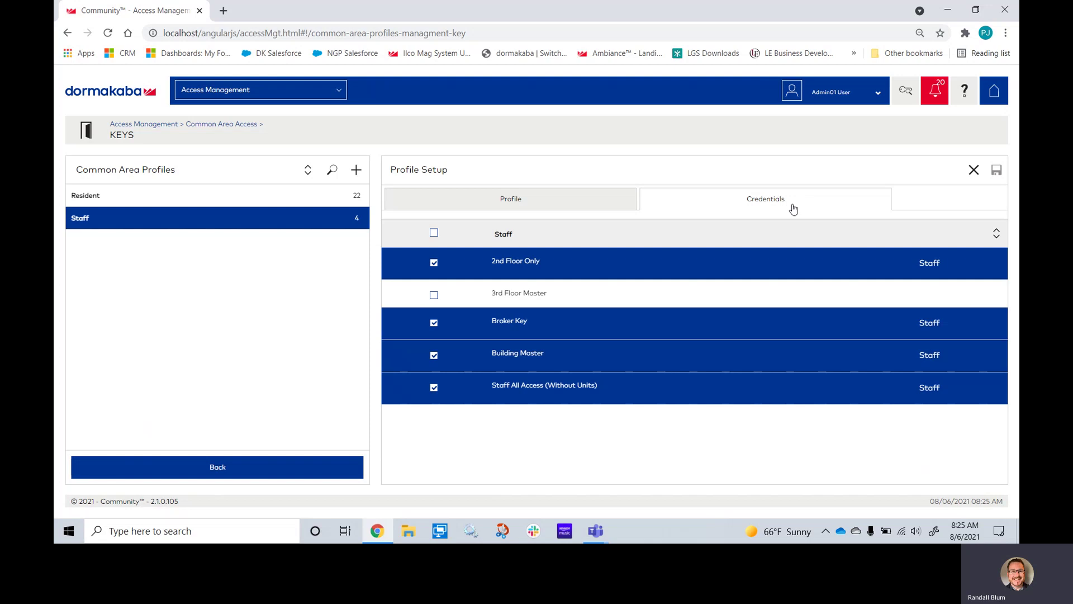
left_click(433, 295)
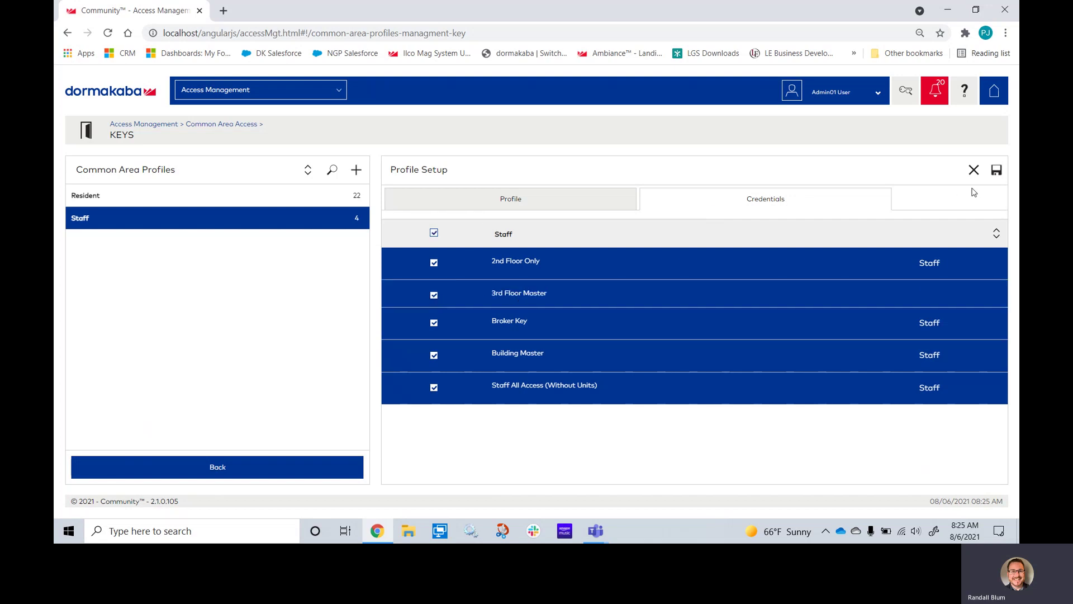
left_click(1003, 173)
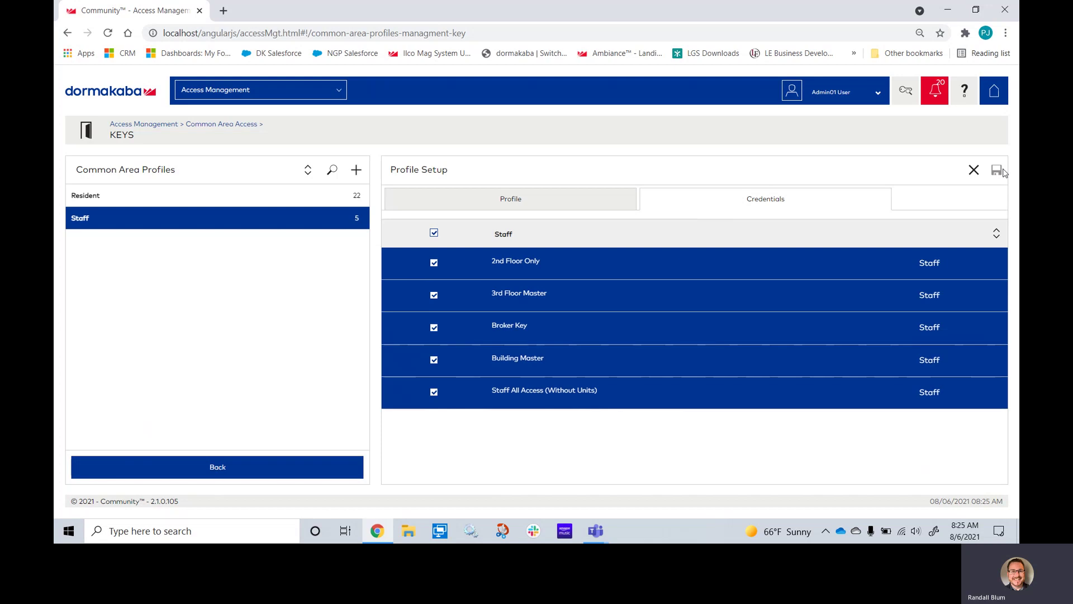
left_click(1003, 96)
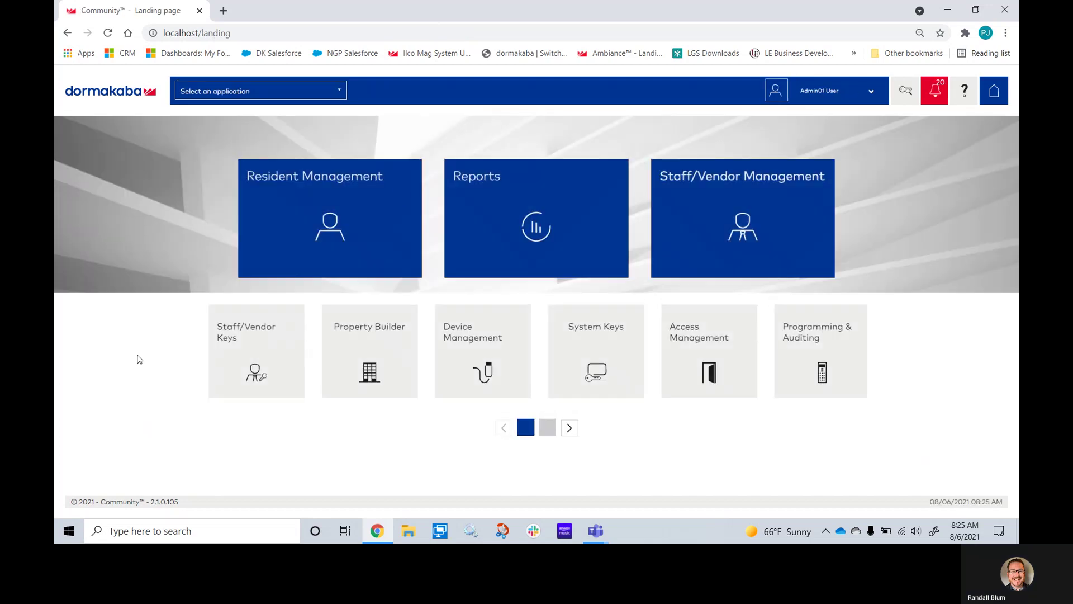
Start a new Staff/Vendor key with Staff class and the 3rd Floor Master credential
left_click(269, 355)
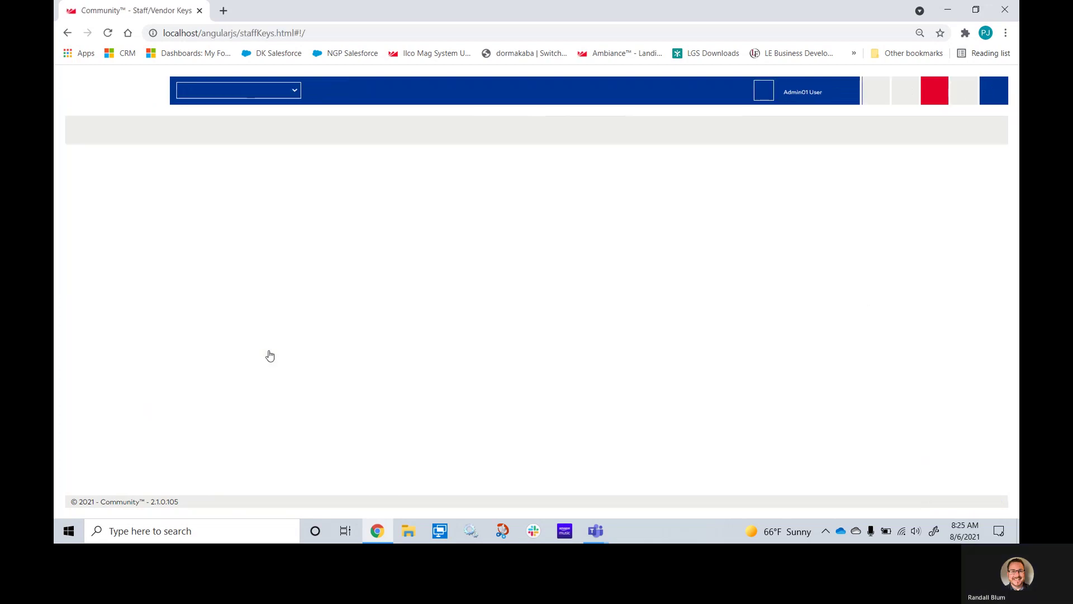
left_click(180, 211)
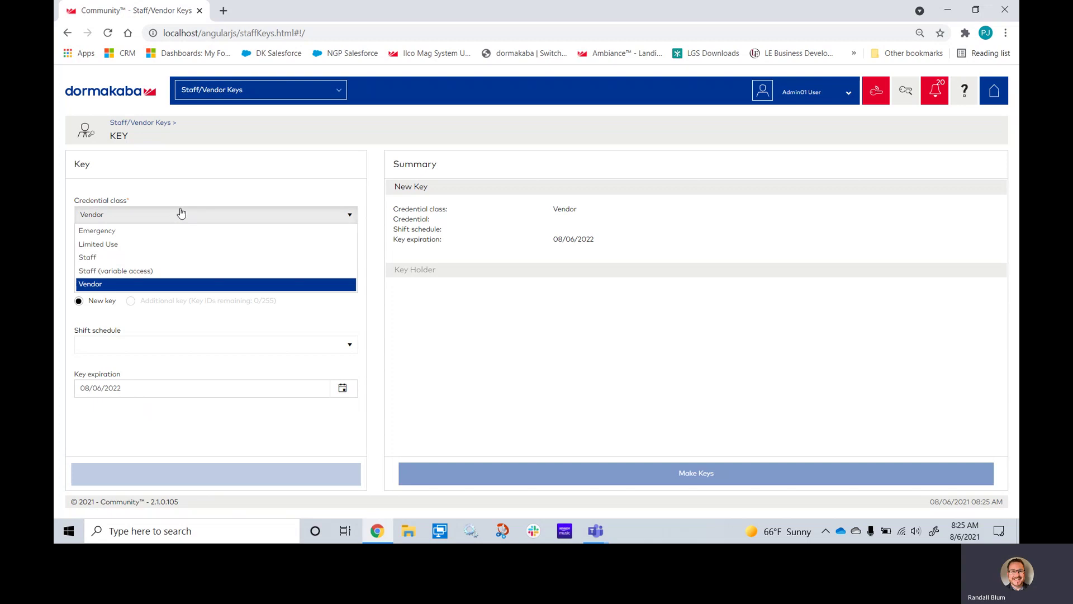
left_click(113, 258)
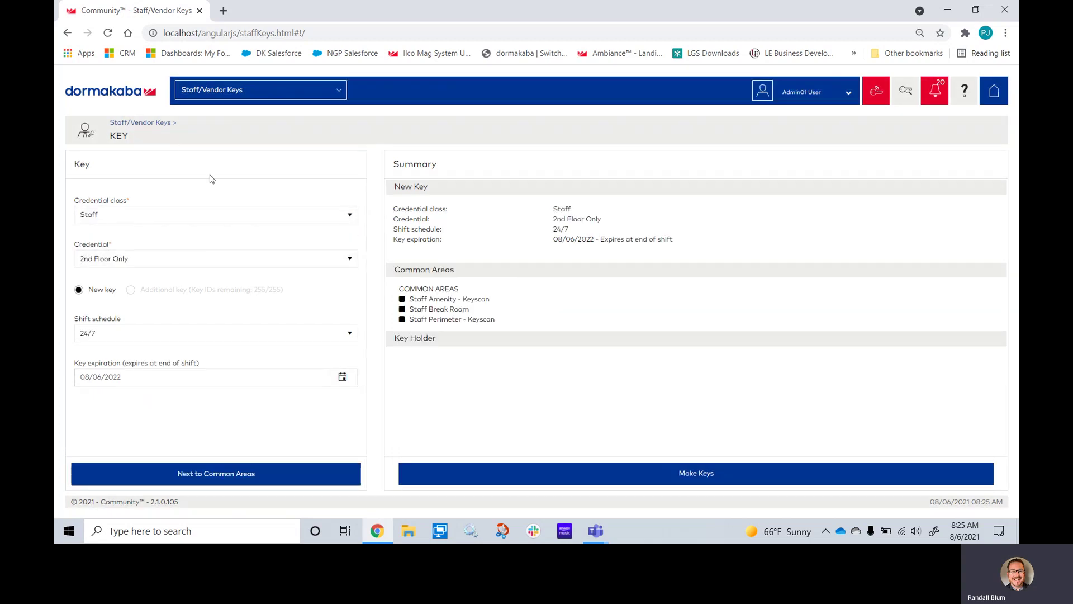
left_click(345, 265)
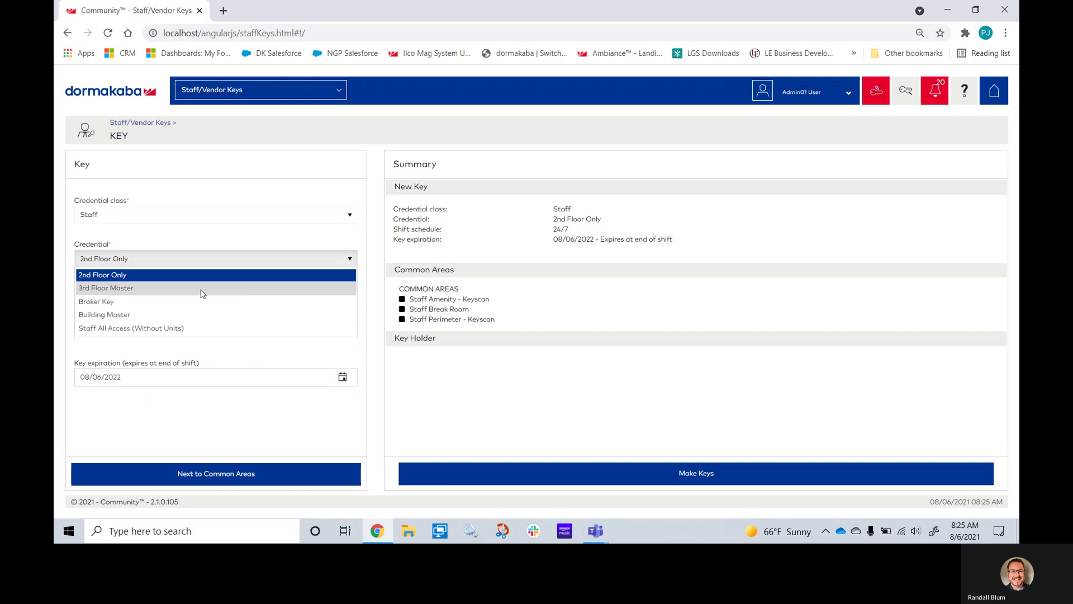
left_click(119, 290)
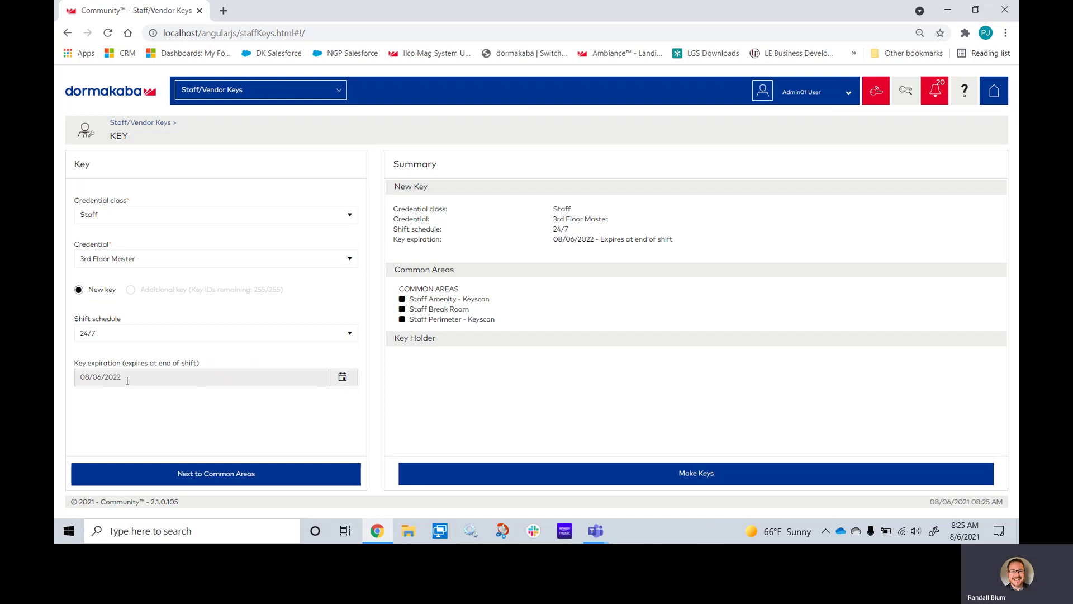
Keep Staff Amenity - Keyscan, Staff Break Room and Staff Perimeter - Keyscan selected as the key's common areas
left_click(193, 478)
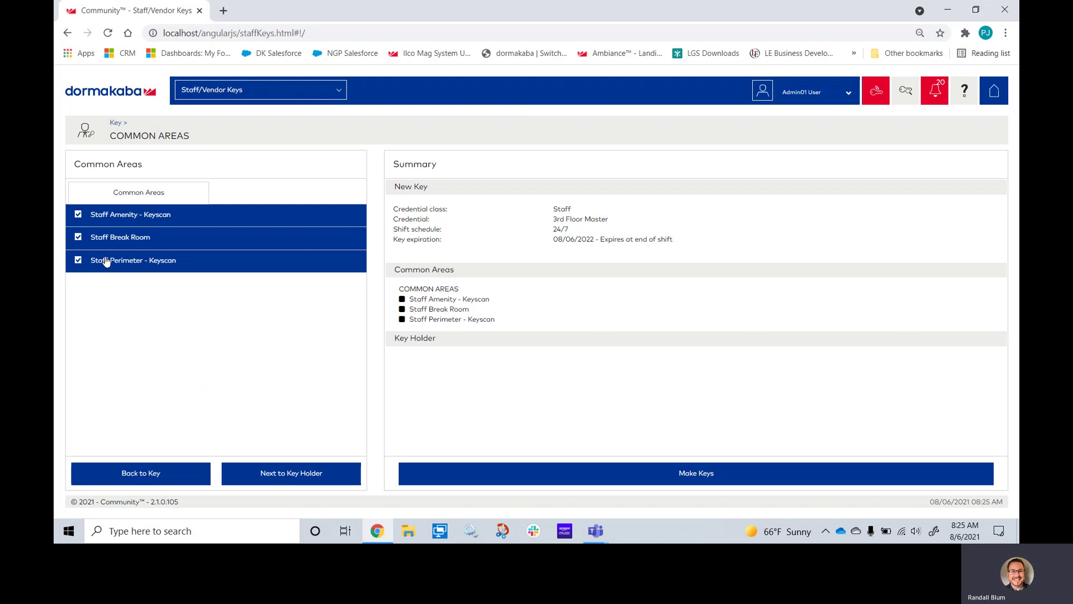
left_click(78, 216)
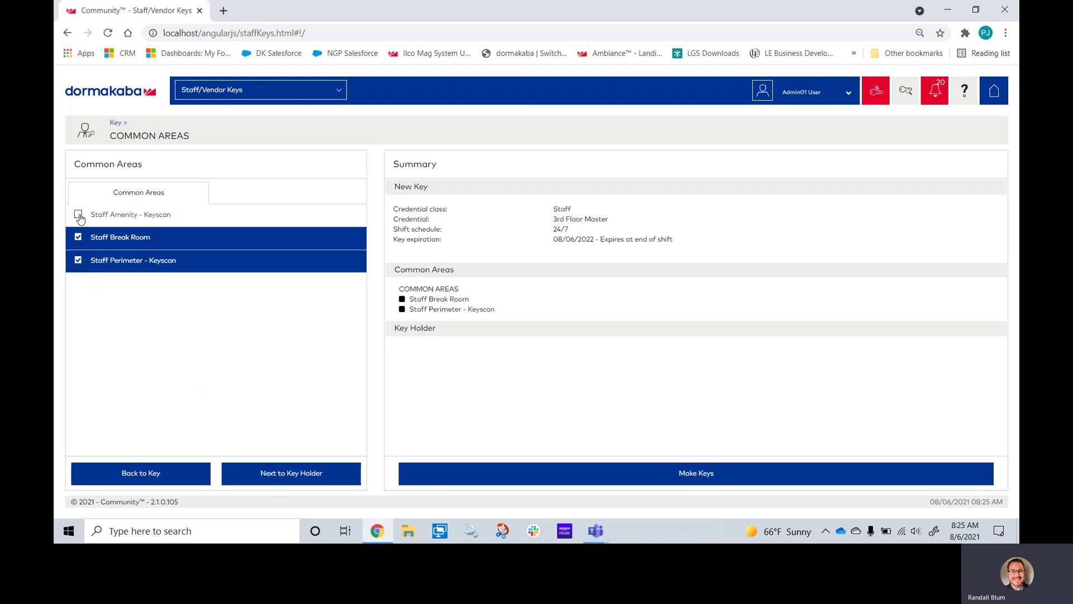
left_click(79, 215)
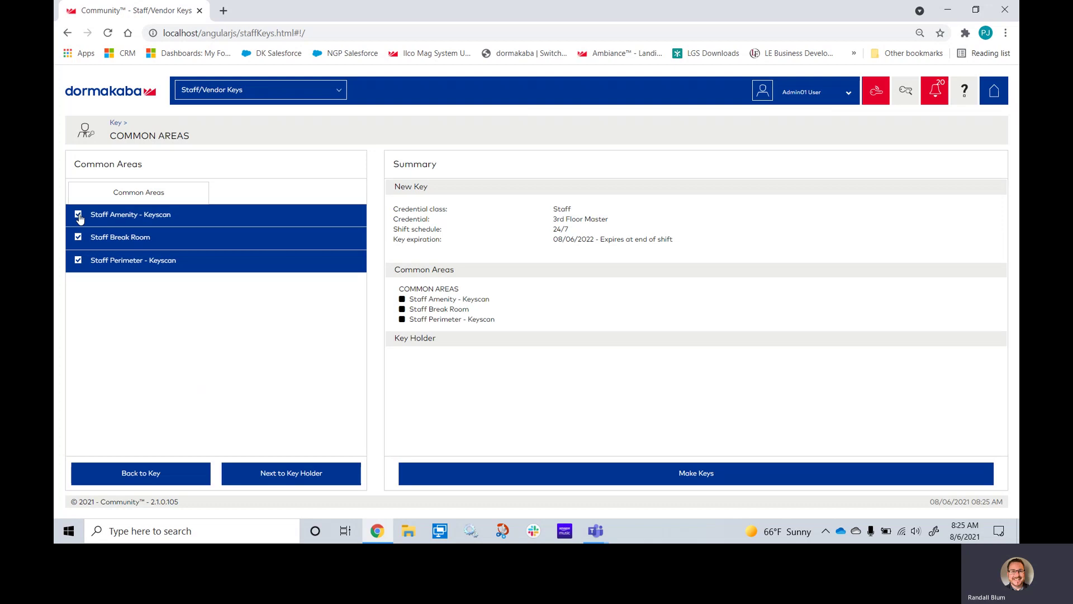
Make the first listed administrator the key holder
left_click(291, 479)
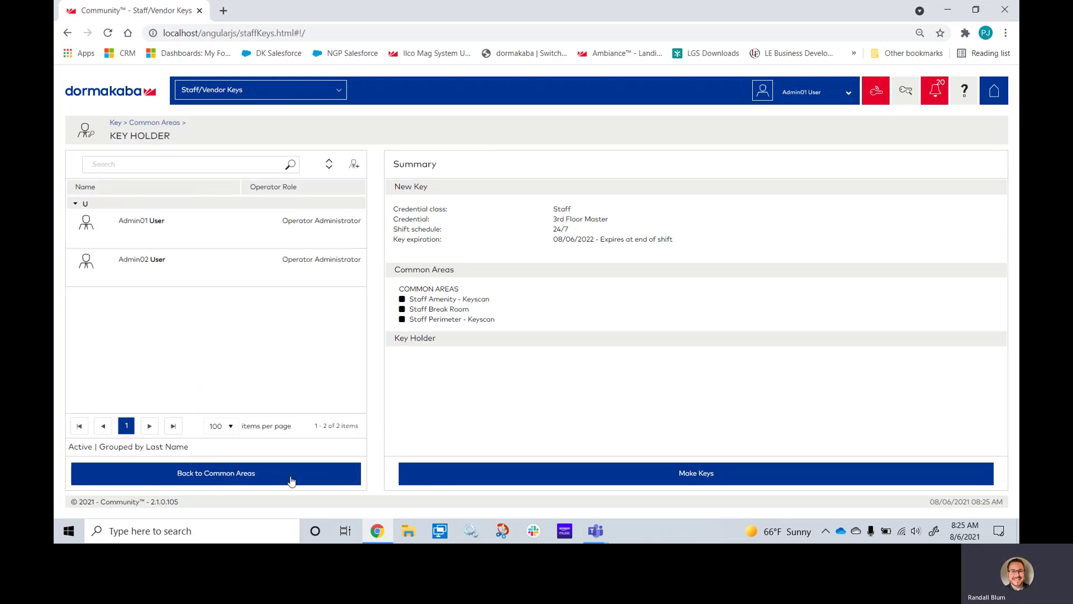
left_click(204, 221)
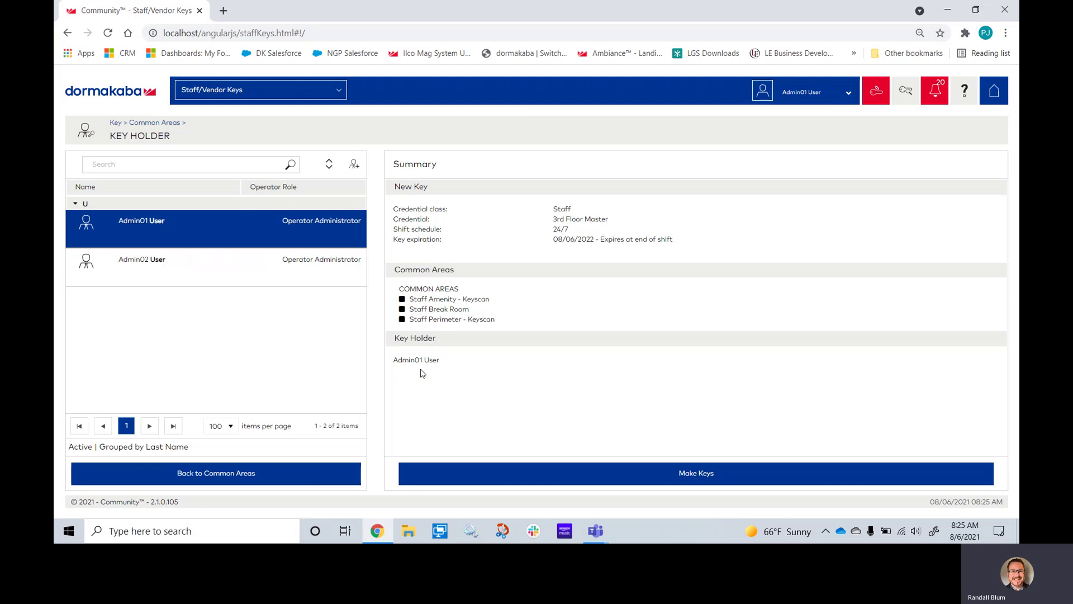